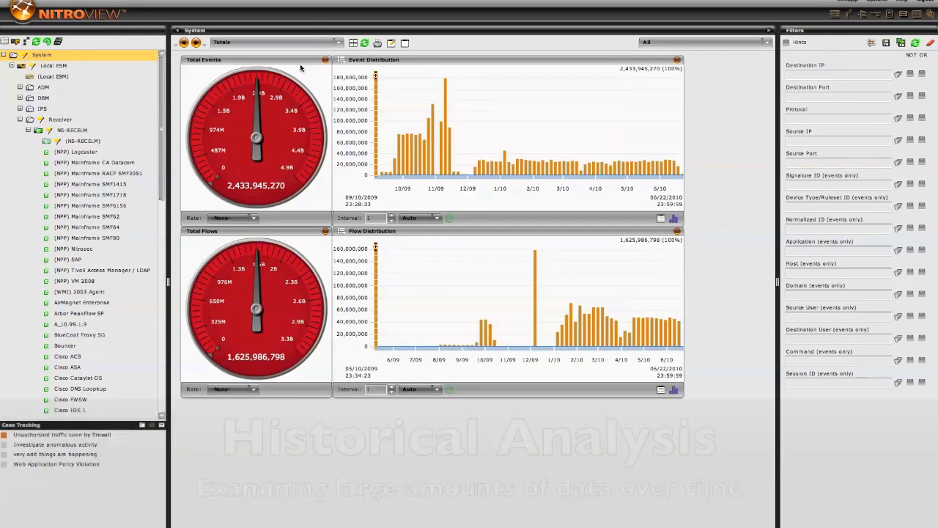
Set the time range to Last Minute and load the Event Distribution view
click(768, 43)
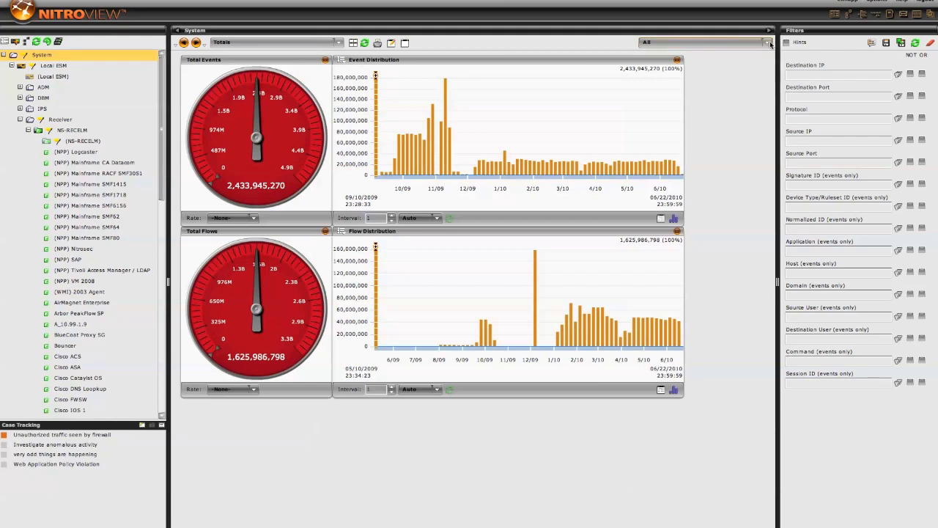
click(707, 56)
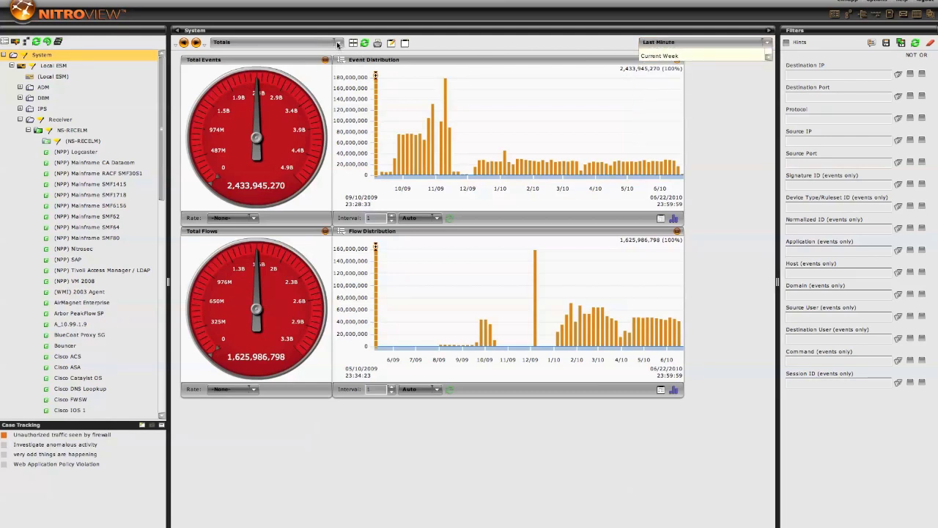
click(337, 44)
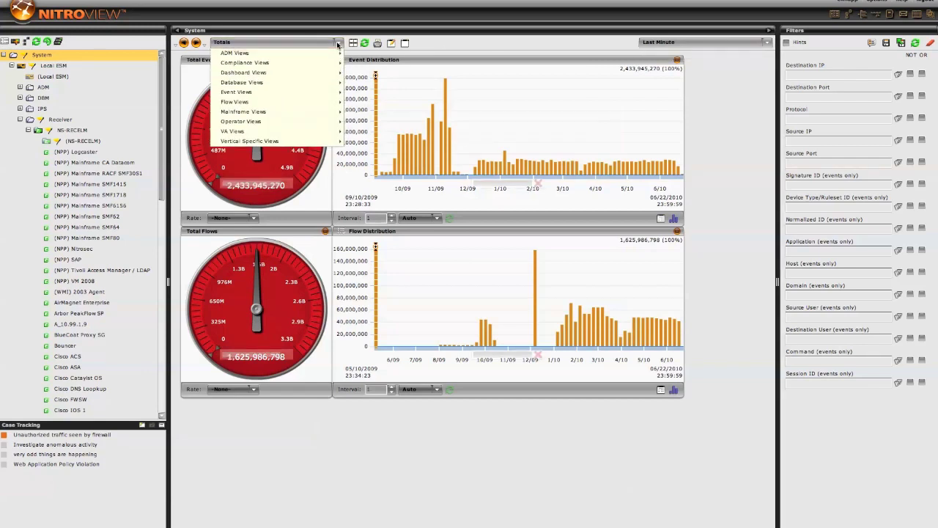
mouse_move(294, 92)
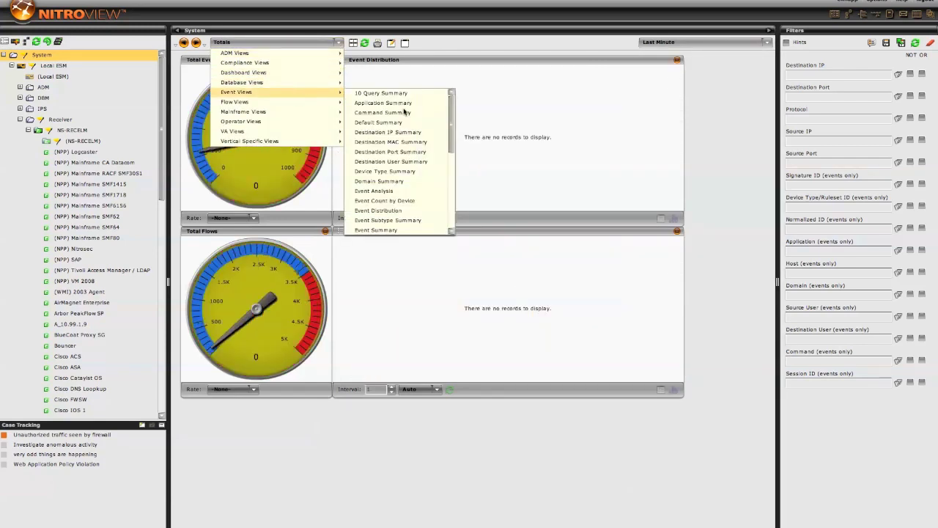
click(425, 211)
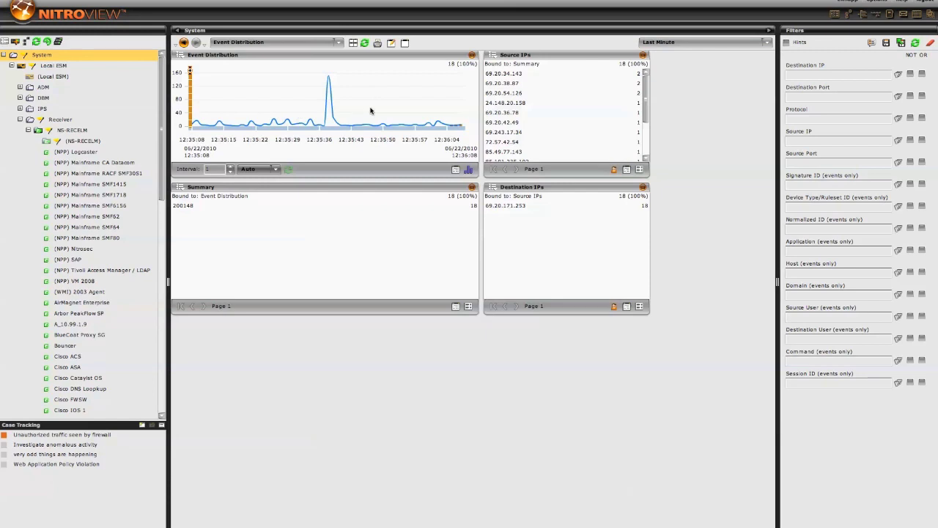
Switch the time range to Current Day and scroll through the Summary list
click(737, 43)
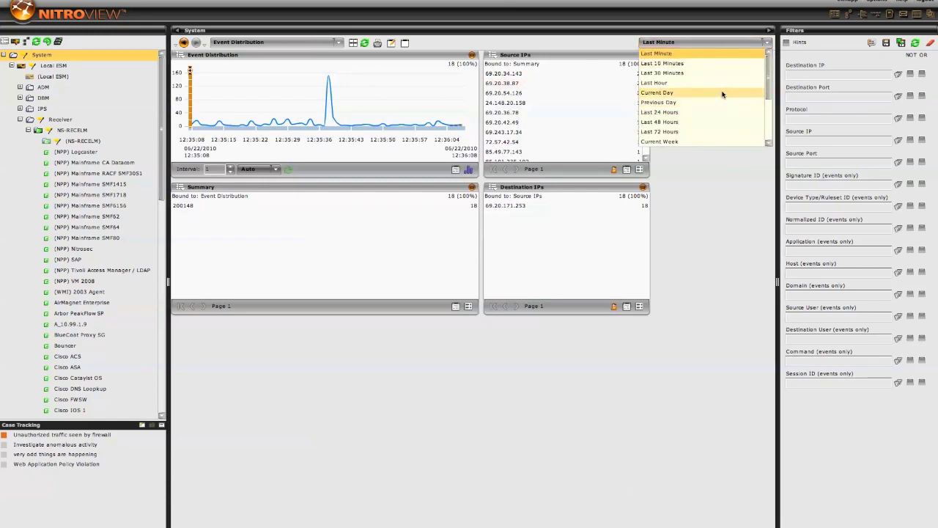
click(723, 94)
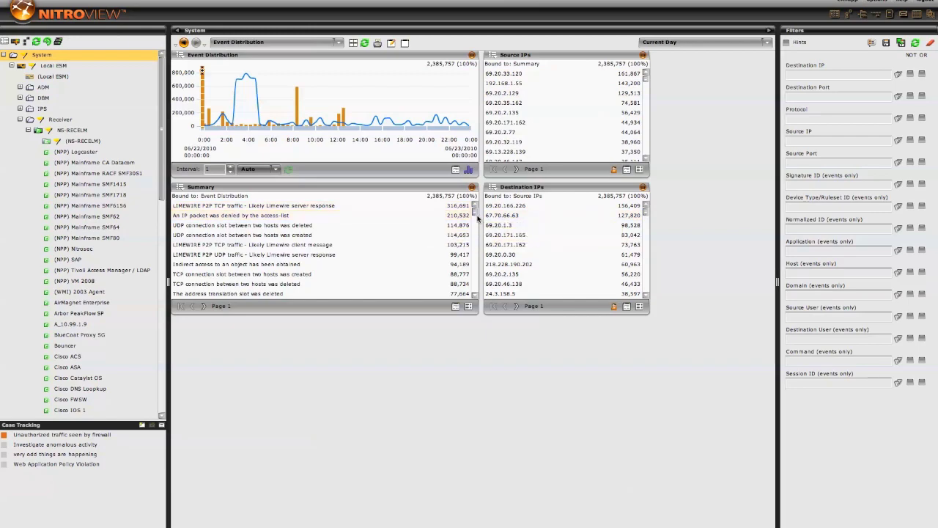
mouse_move(477, 214)
mouse_down()
mouse_move(476, 293)
mouse_move(483, 204)
mouse_up()
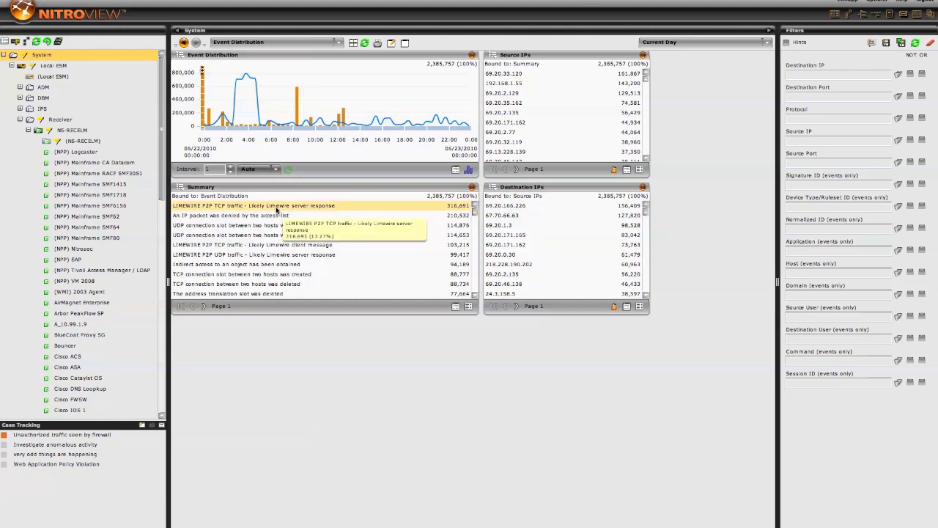
click(769, 44)
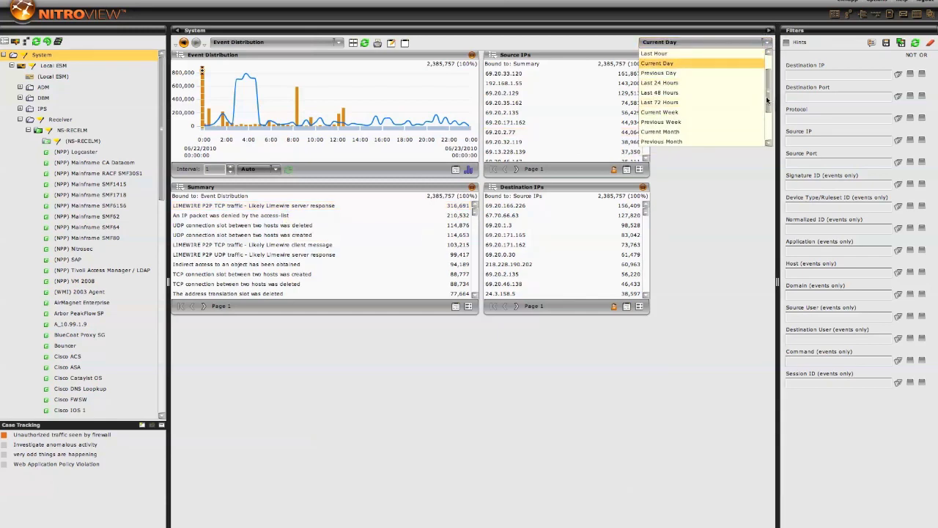
Choose Previous Month (May 2010) and redraw the Event Distribution chart for it
scroll(736, 110, down, 1)
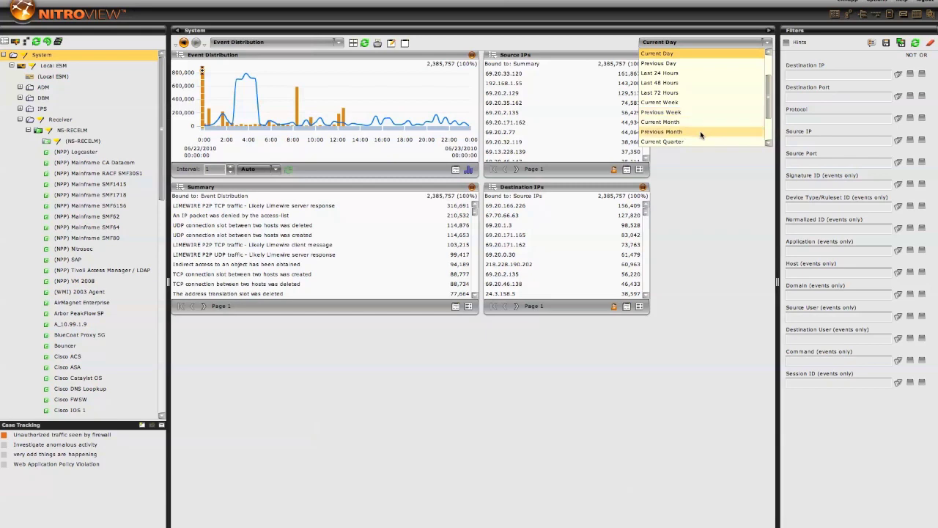
click(700, 132)
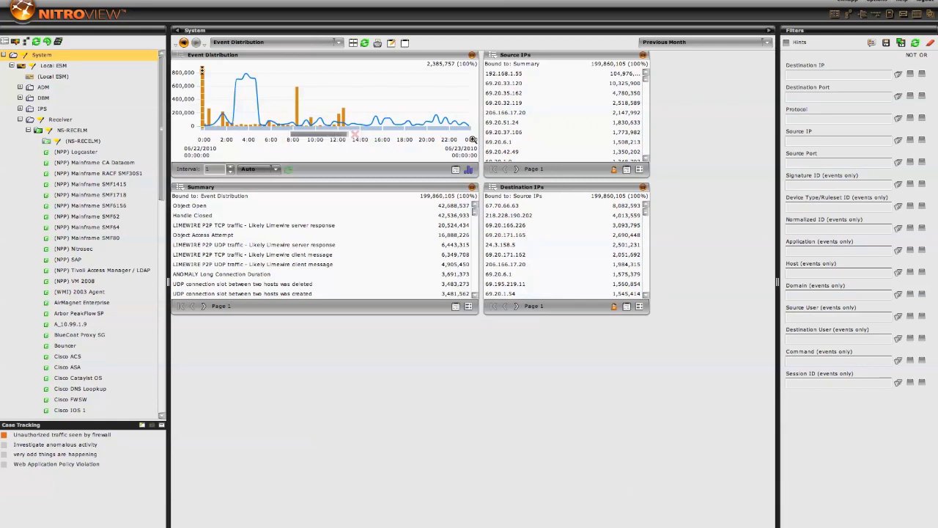
click(473, 139)
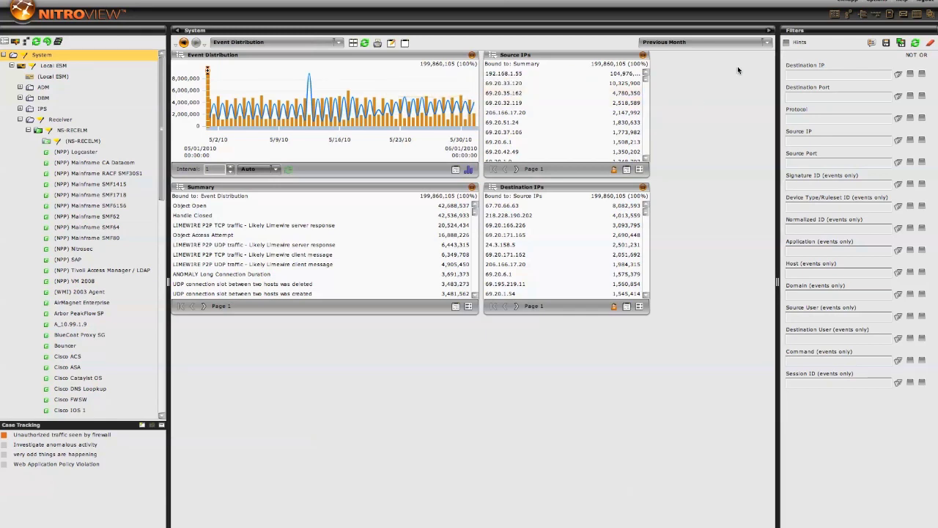
Set the range to Current Year, then maximise and restore the Summary panel
click(733, 42)
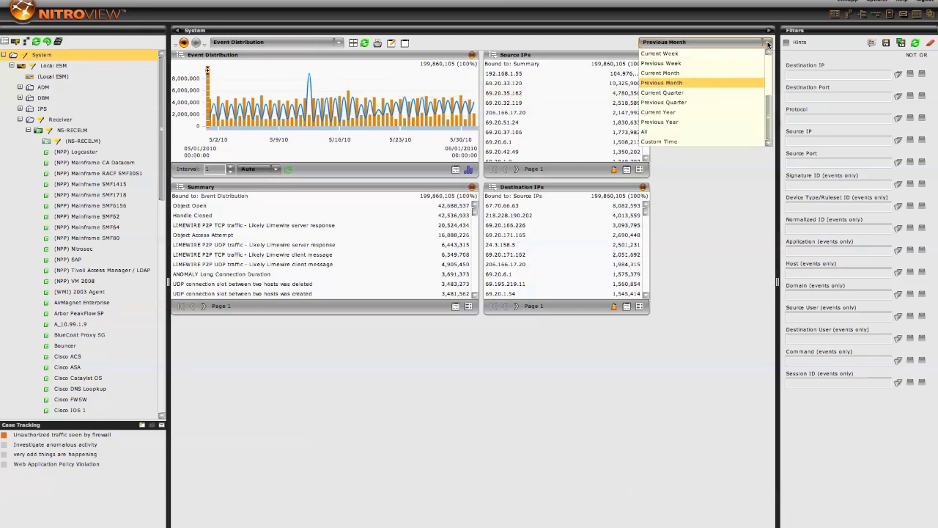
click(737, 113)
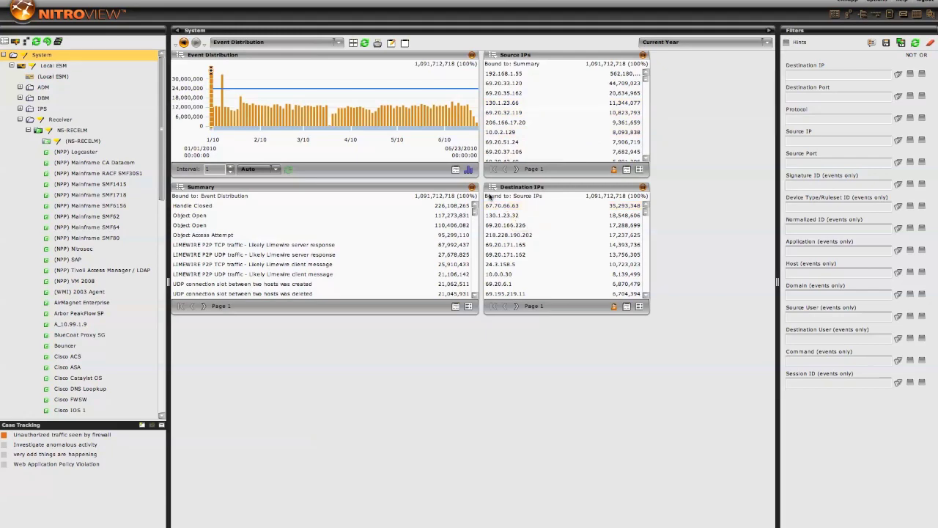
click(473, 188)
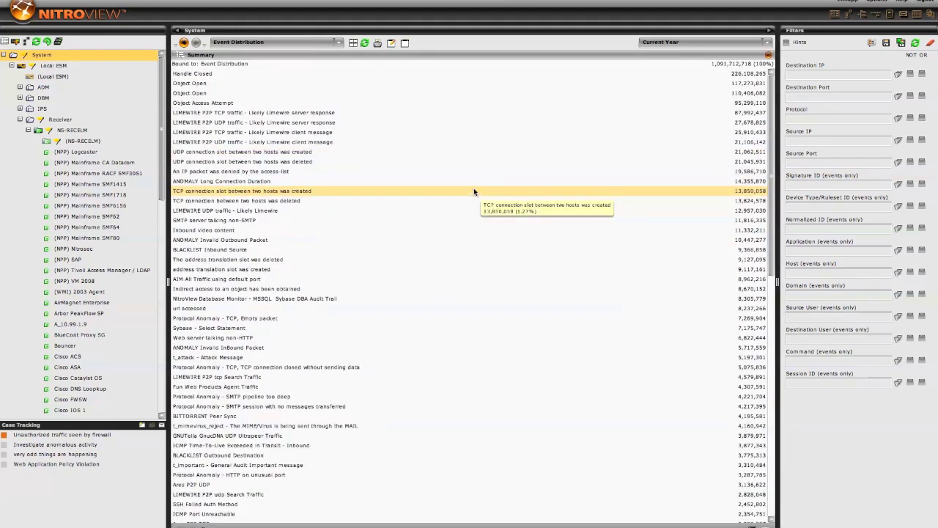
click(768, 56)
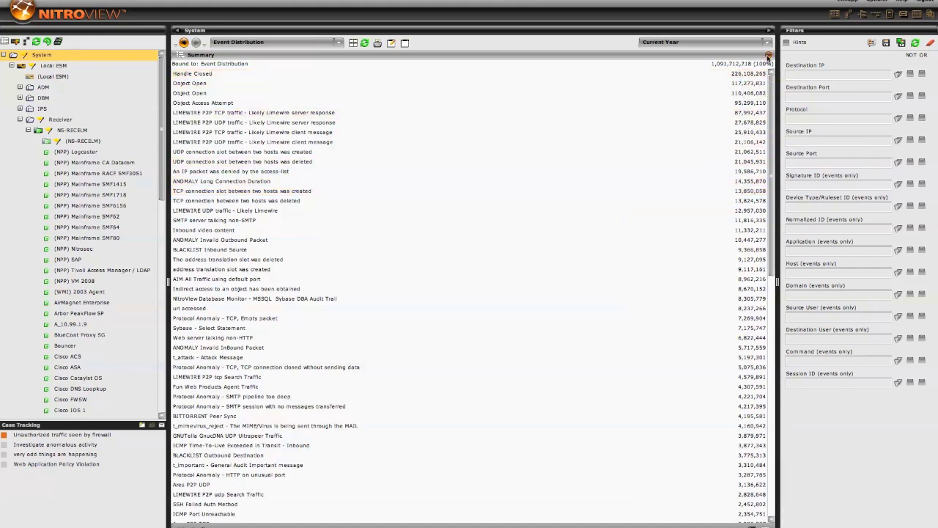
Switch the range to All (09/10/2009–06/22/2010) and enlarge the Event Distribution chart
click(763, 42)
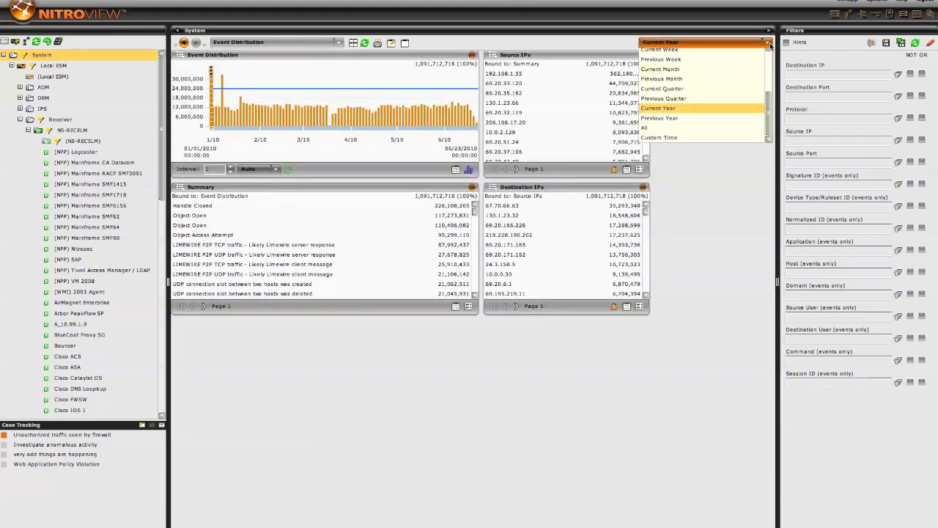
click(704, 132)
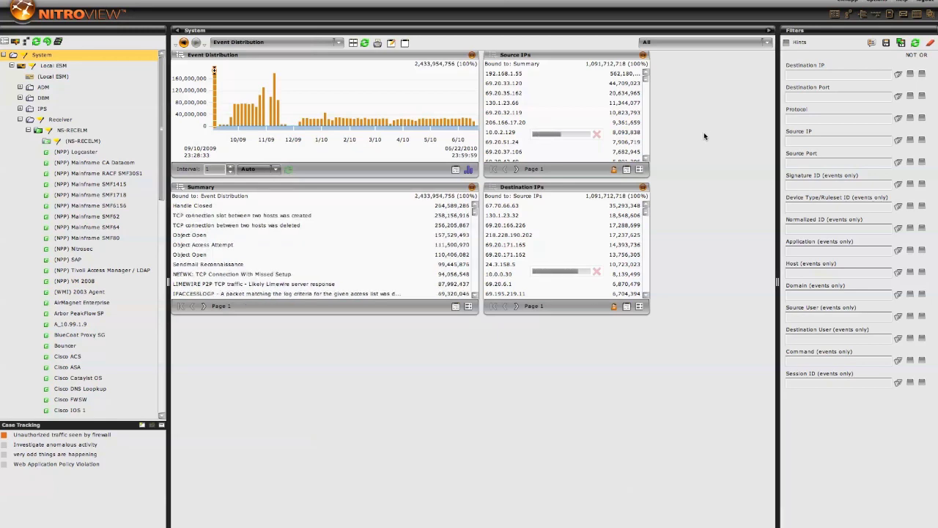
click(472, 56)
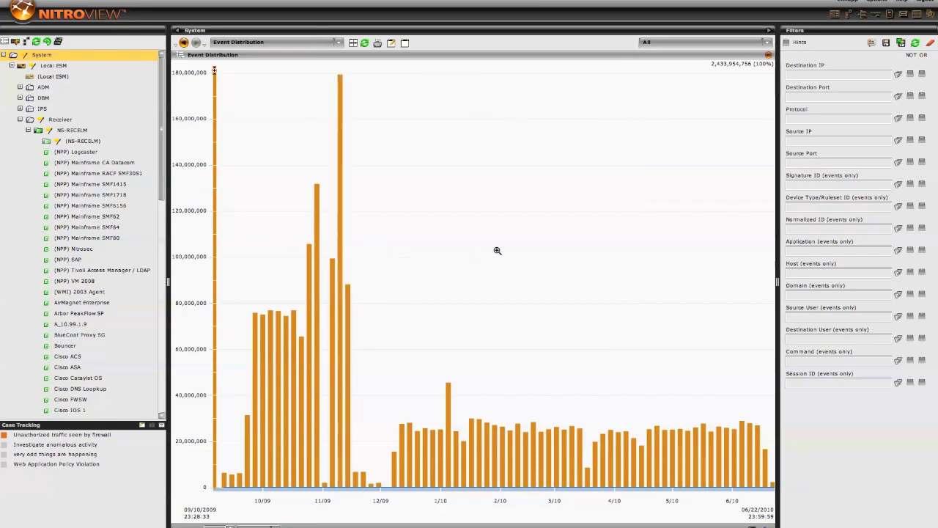
Select the tallest chart bar, 11/10–11/14/2009, with 179,280,157 events
mouse_move(339, 136)
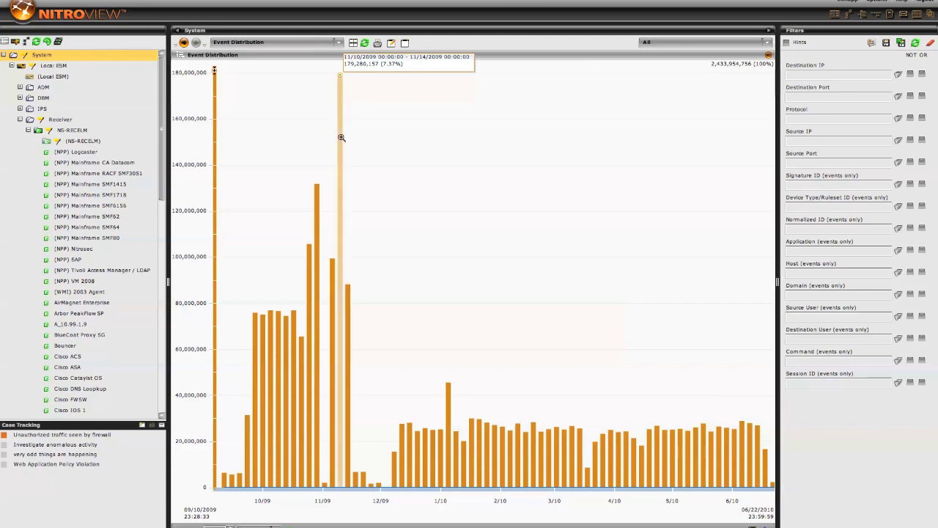
click(340, 136)
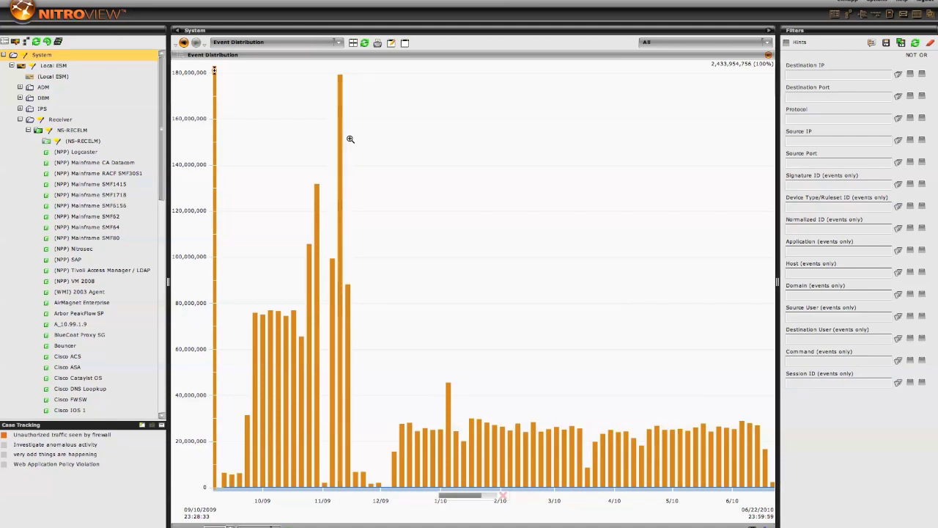
Zoom the chart to 11/07–11/13/2009, then to 11/10/2009 12:54:50–16:28:10
click(351, 139)
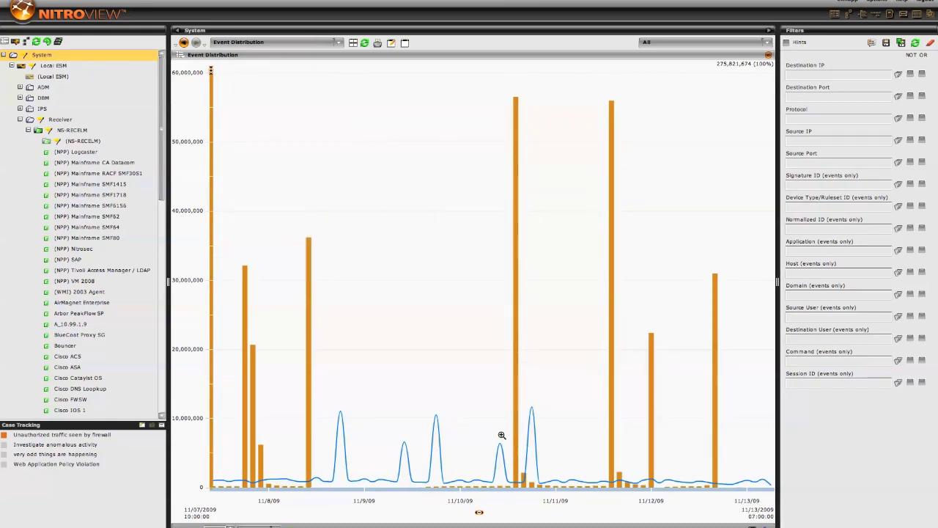
mouse_move(517, 274)
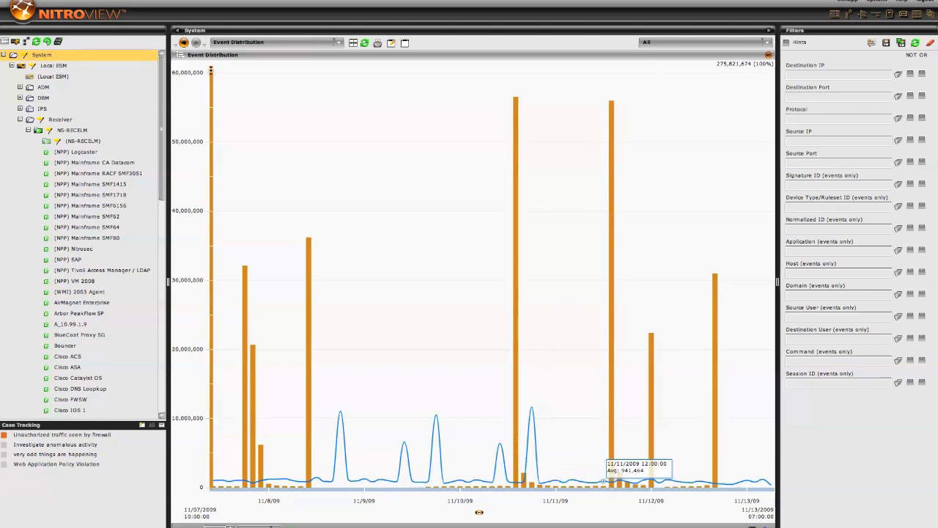
click(516, 284)
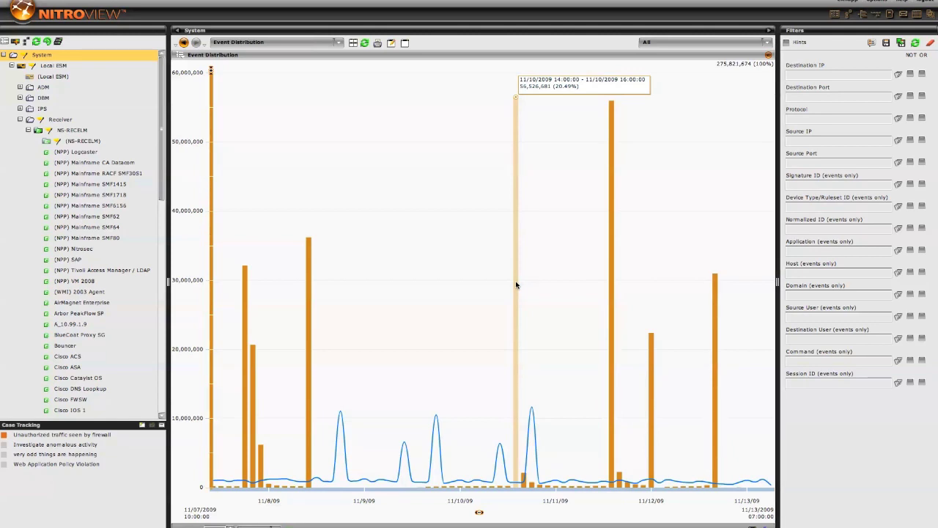
drag(515, 286, 530, 286)
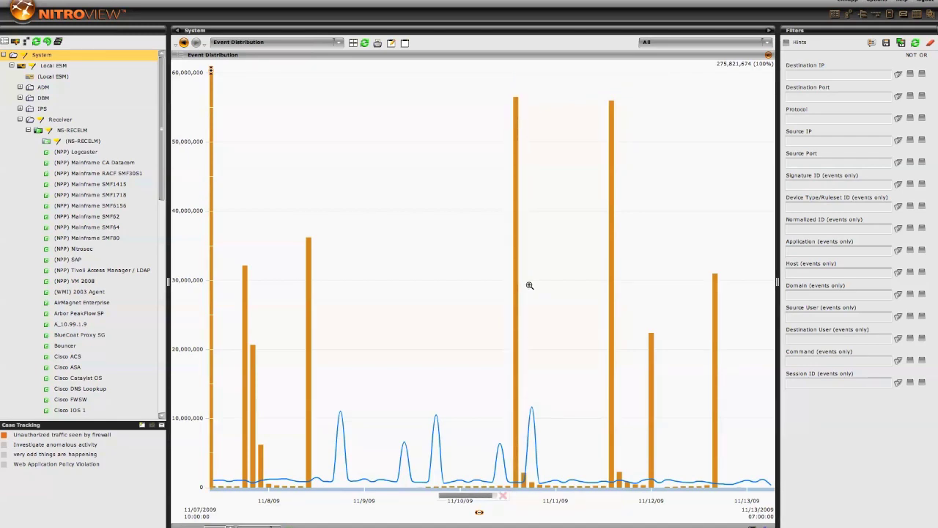
click(530, 285)
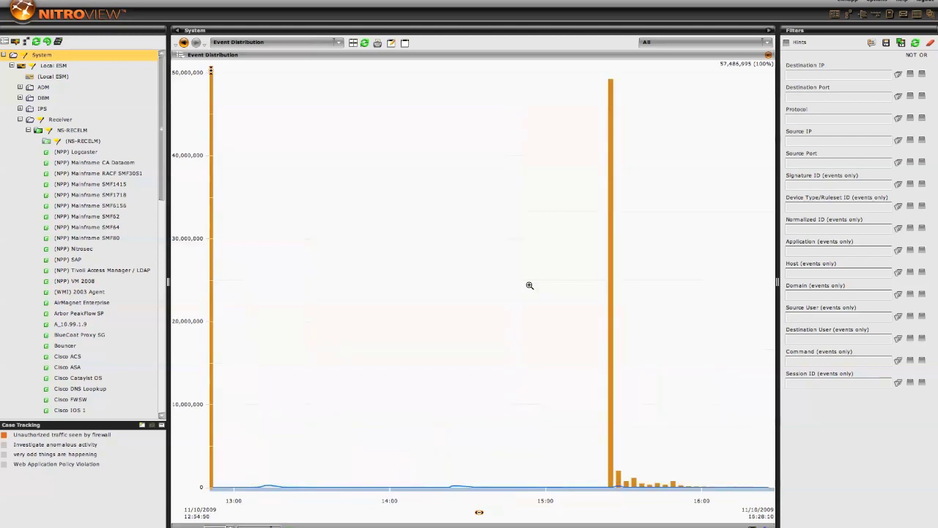
Zoom to 15:21–15:28, then 15:26:21–15:26:32, select the 15:26:30 bar, and restore all panels
click(621, 280)
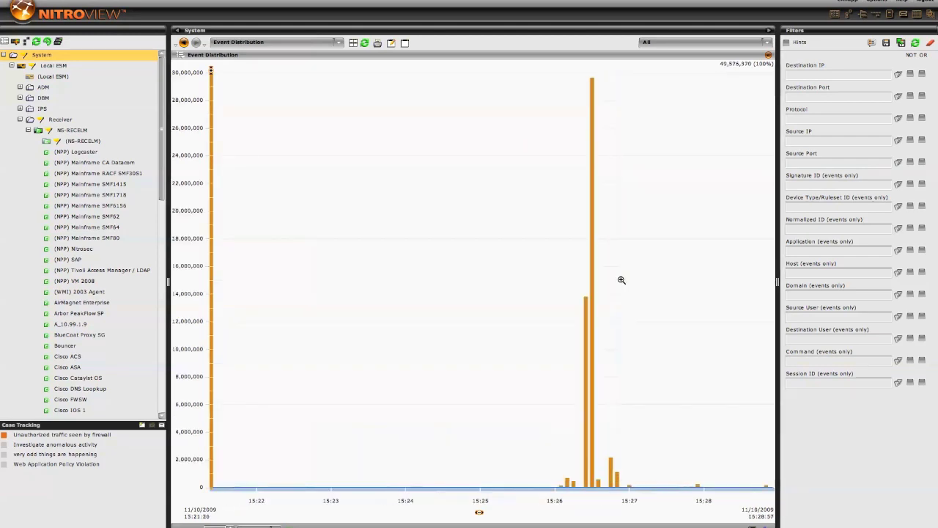
mouse_move(595, 274)
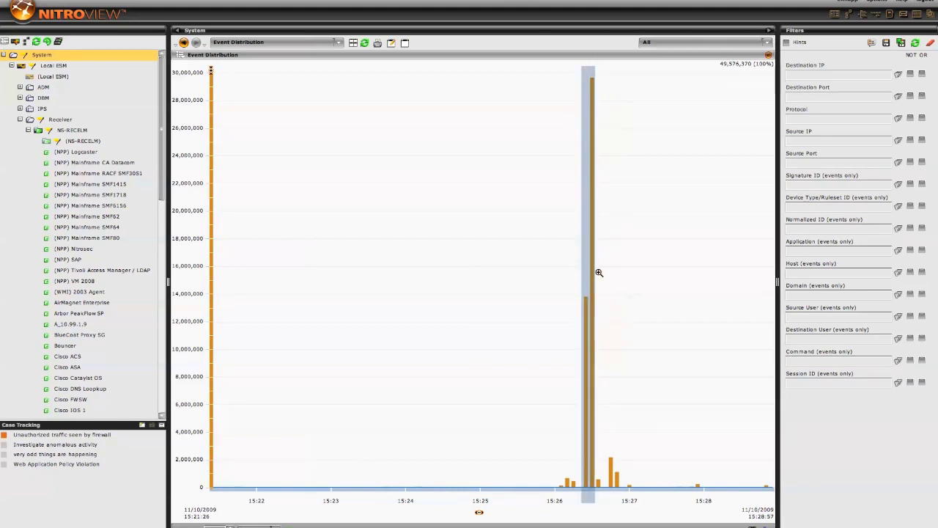
click(599, 272)
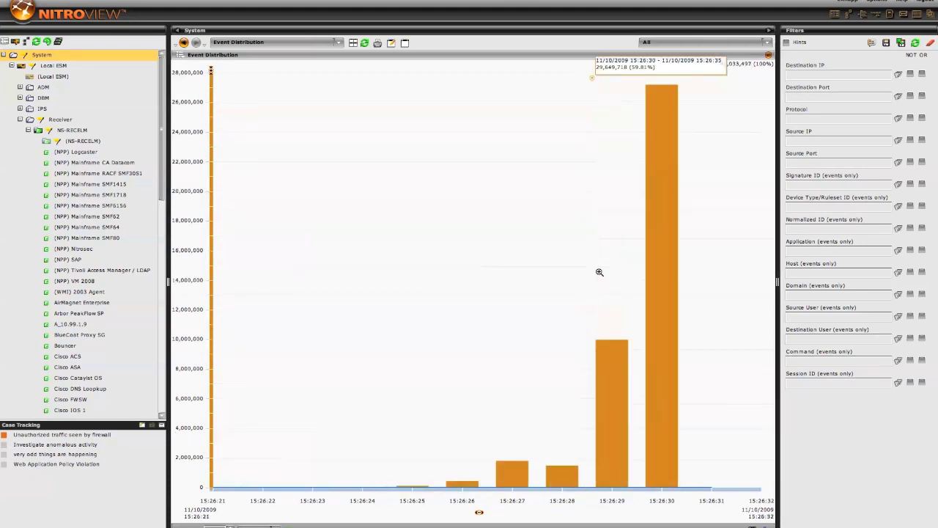
mouse_move(646, 272)
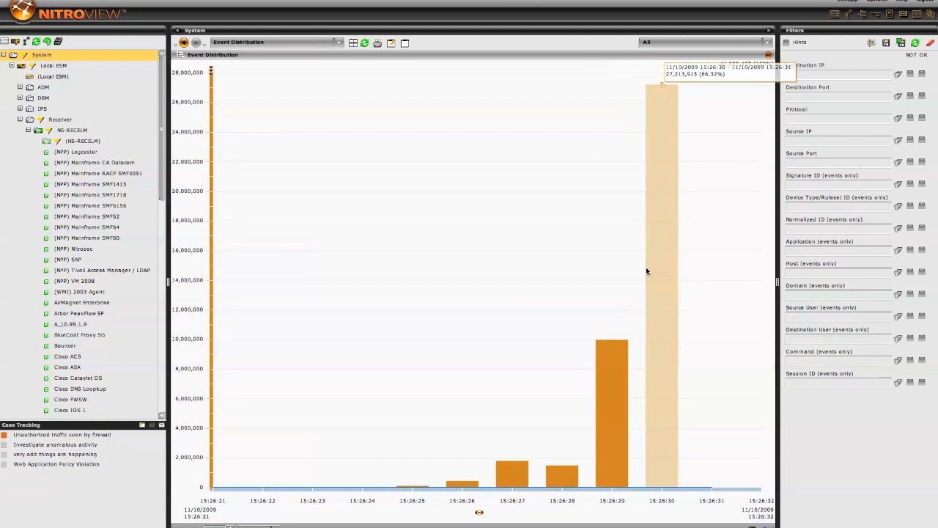
click(647, 273)
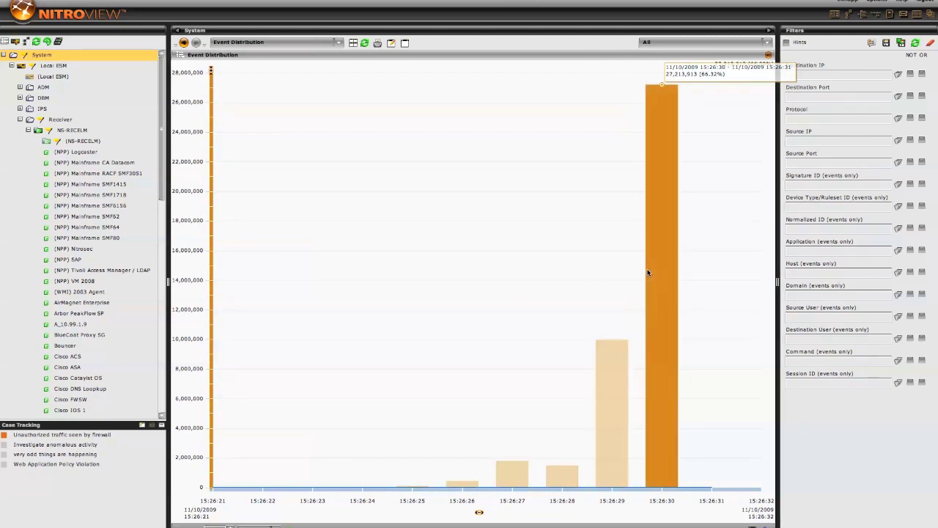
click(768, 56)
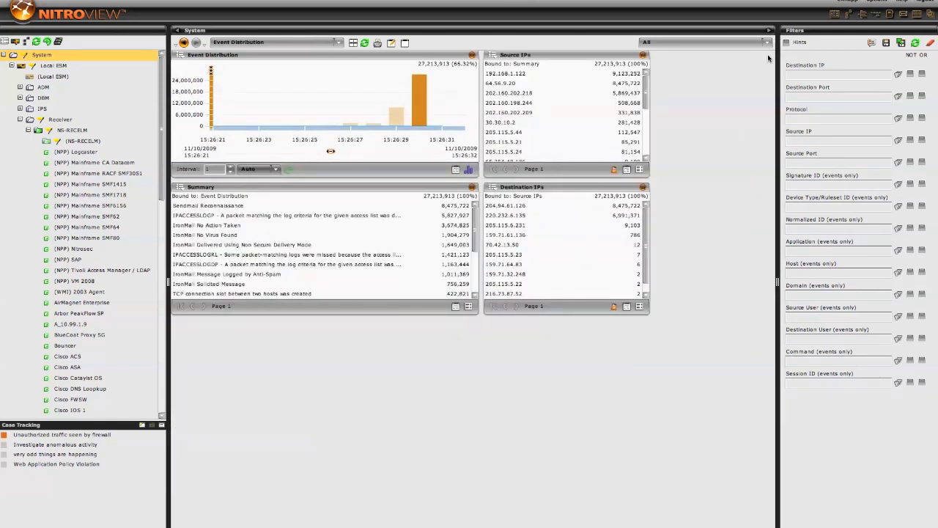
Filter panels to the 15:26:29 bar, pick destination 127.0.0.1, and maximise Summary
mouse_move(415, 98)
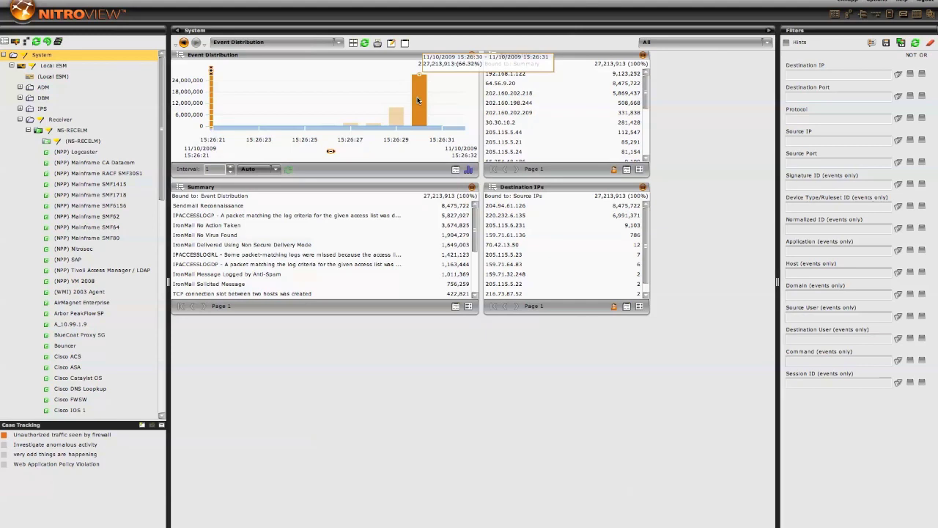
click(420, 87)
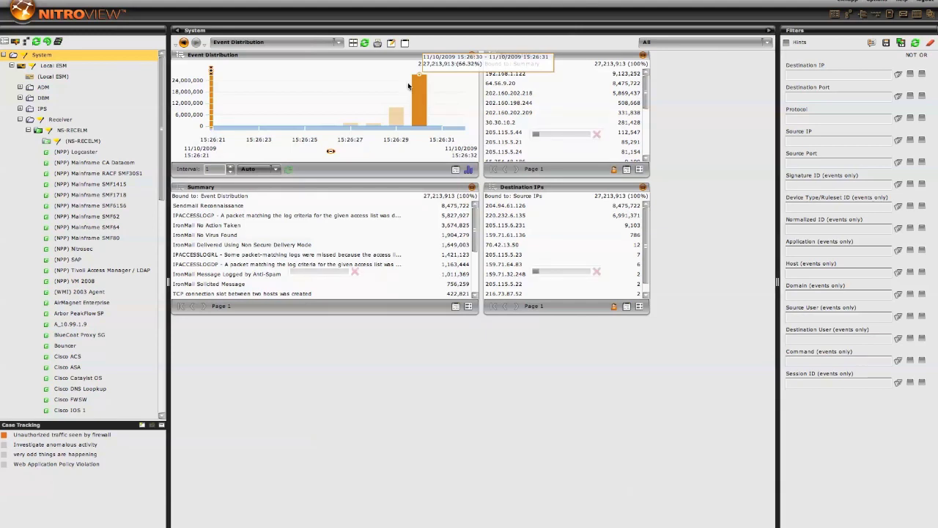
click(396, 117)
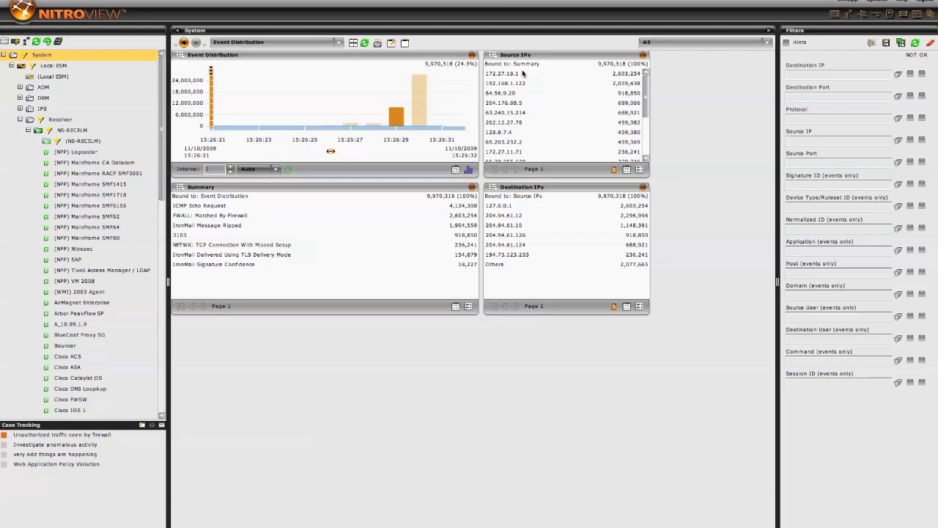
click(498, 208)
mouse_move(394, 121)
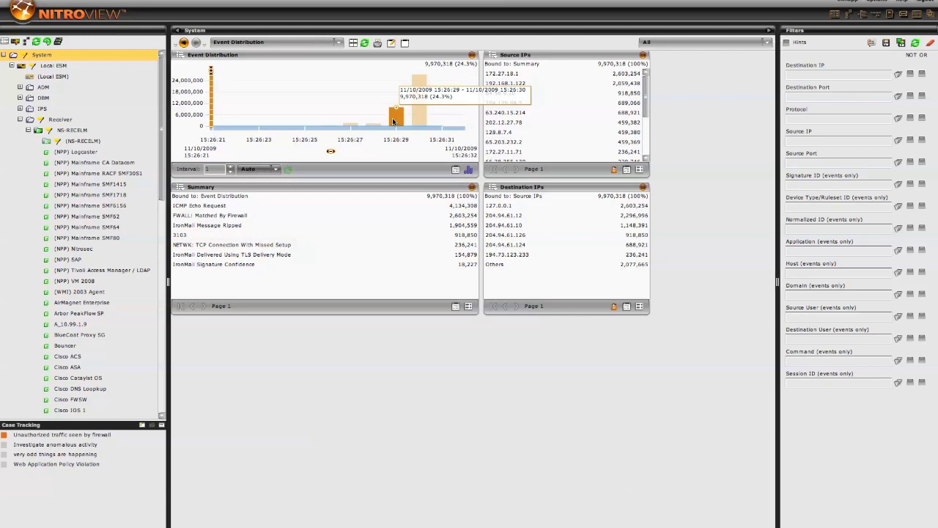
click(473, 187)
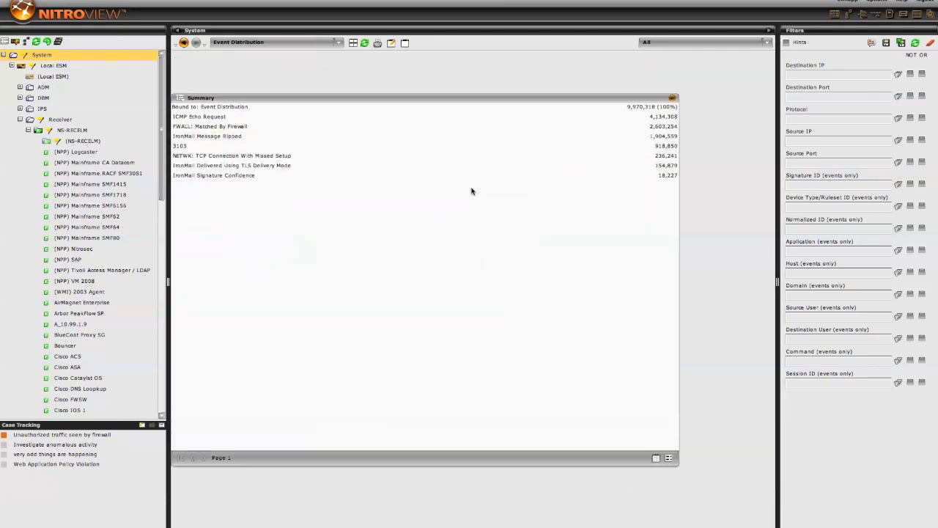